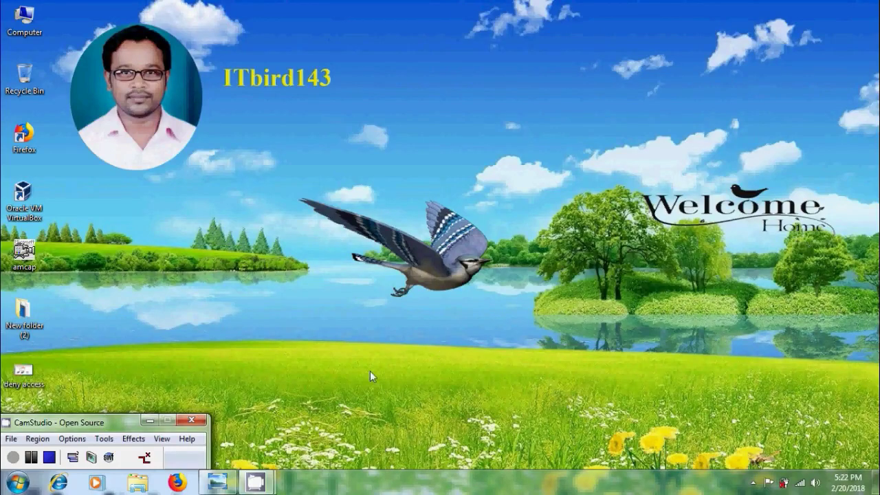
Step: Restore Windows Photo Viewer showing the 'deny access' title image with the 'Access is denied' error
{"action": "left_click", "coordinate": [217, 482]}
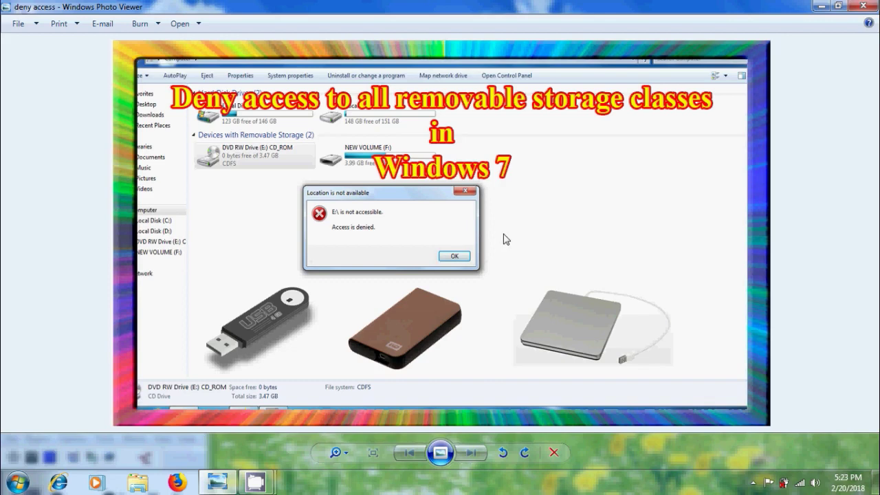
Step: Launch gpedit.msc from the Run dialog
{"action": "key", "text": "super+r"}
{"action": "type", "text": "gped"}
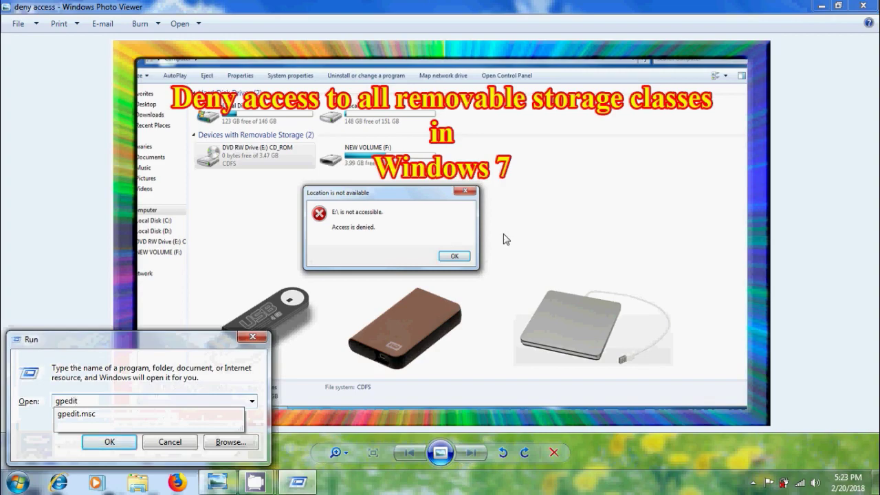
{"action": "type", "text": "it.msc"}
{"action": "key", "text": "Return"}
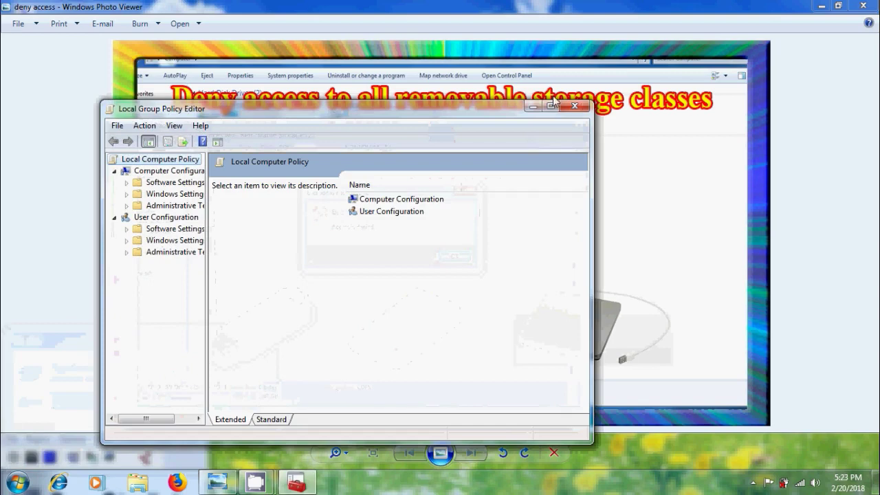
Step: Maximize the editor, widen the tree pane, and expand User Configuration > Administrative Templates > System
{"action": "left_click", "coordinate": [552, 107]}
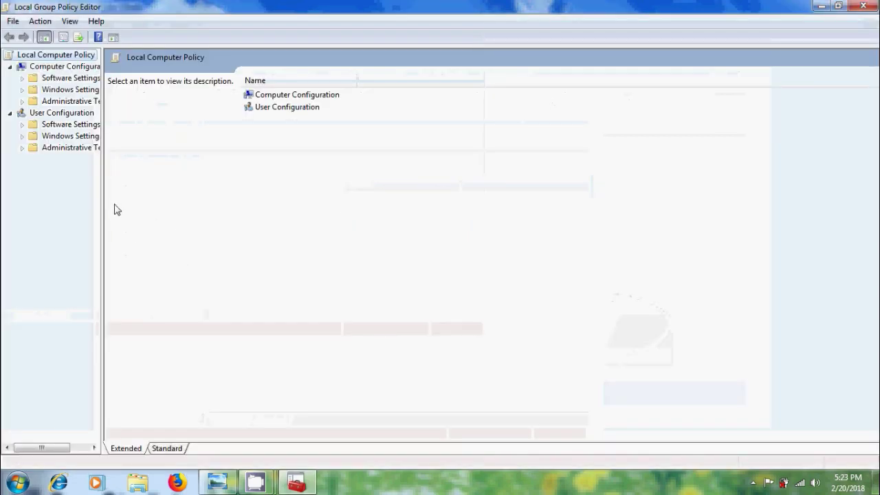
{"action": "left_click_drag", "start_coordinate": [102, 194], "coordinate": [156, 193]}
{"action": "left_click", "coordinate": [22, 147]}
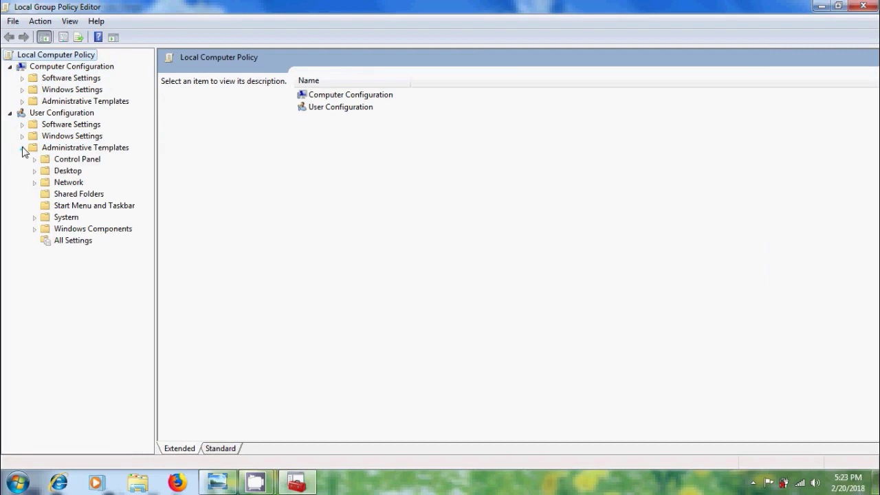
{"action": "left_click", "coordinate": [34, 218]}
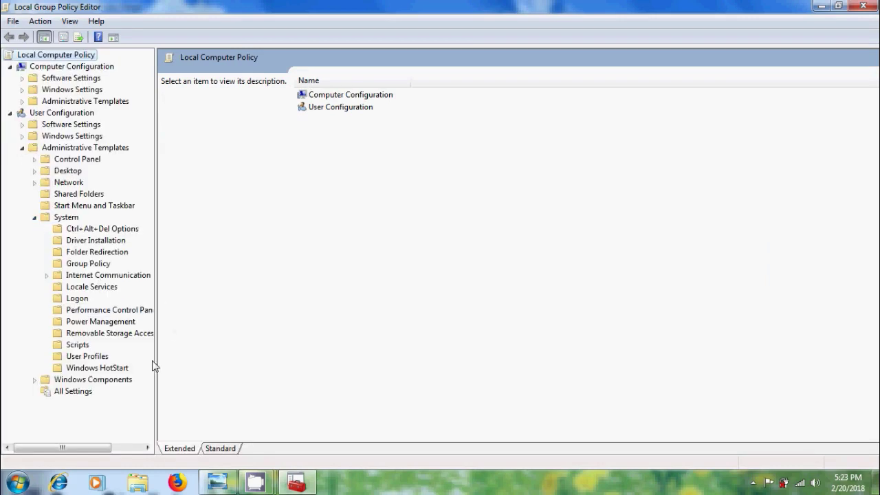
{"action": "left_click_drag", "start_coordinate": [156, 356], "coordinate": [188, 359]}
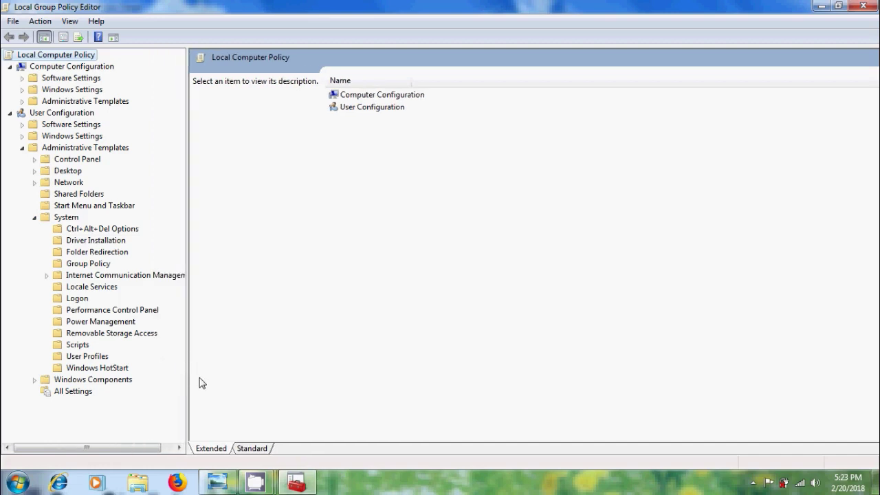
Step: Under Removable Storage Access, set 'All Removable Storage classes: Deny all access' to Enabled and apply
{"action": "left_click", "coordinate": [135, 334]}
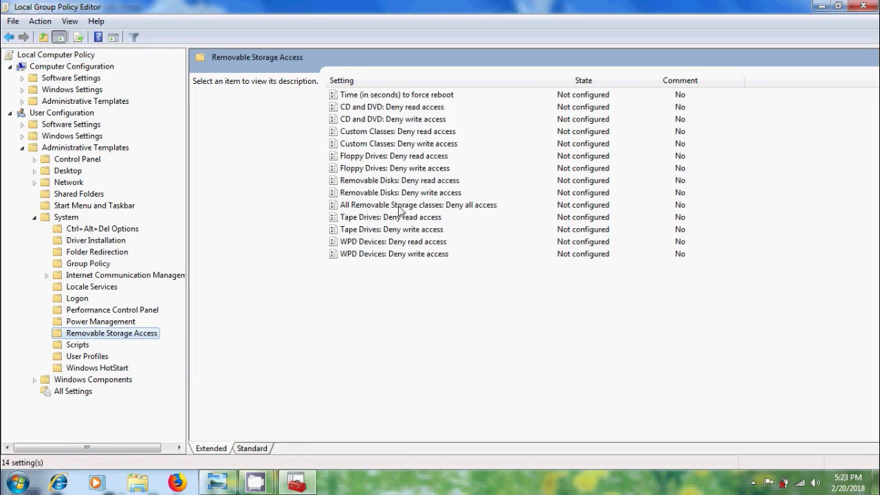
{"action": "left_click", "coordinate": [463, 205]}
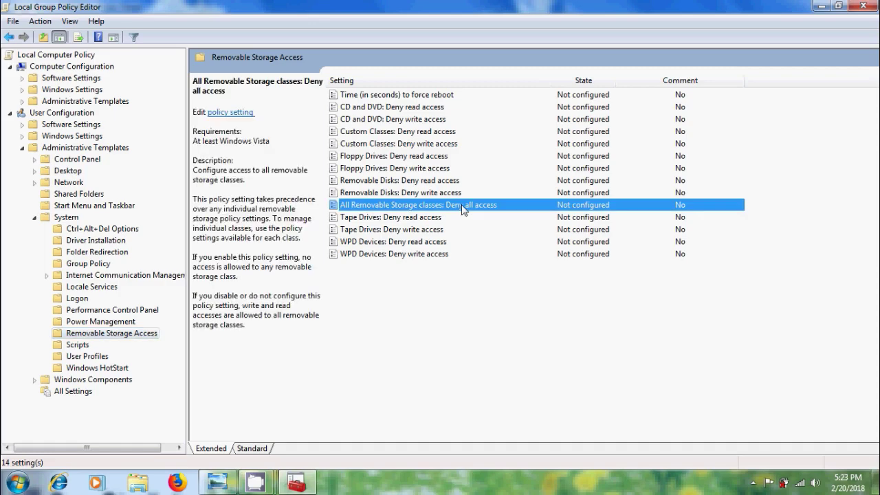
{"action": "double_click", "coordinate": [463, 209]}
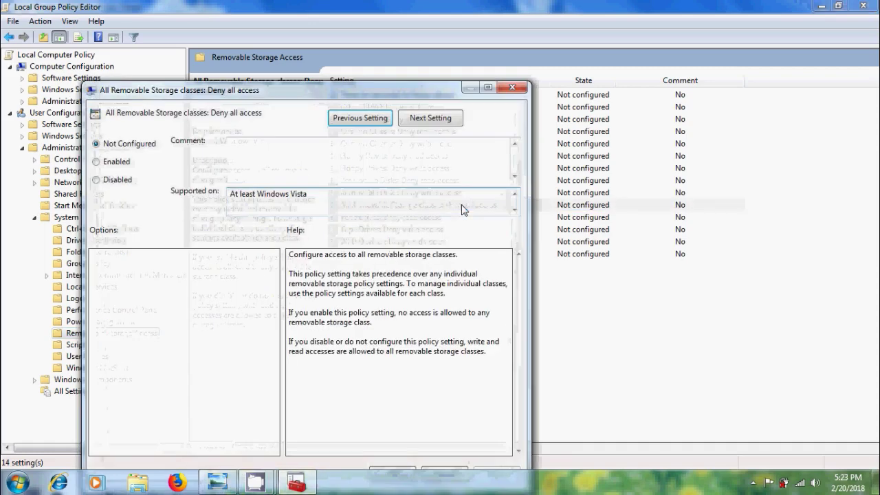
{"action": "left_click", "coordinate": [487, 88]}
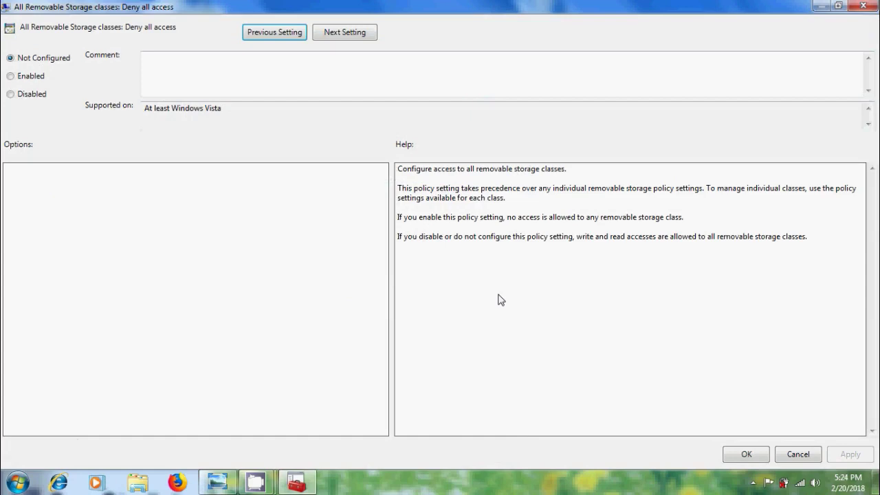
{"action": "left_click", "coordinate": [32, 76]}
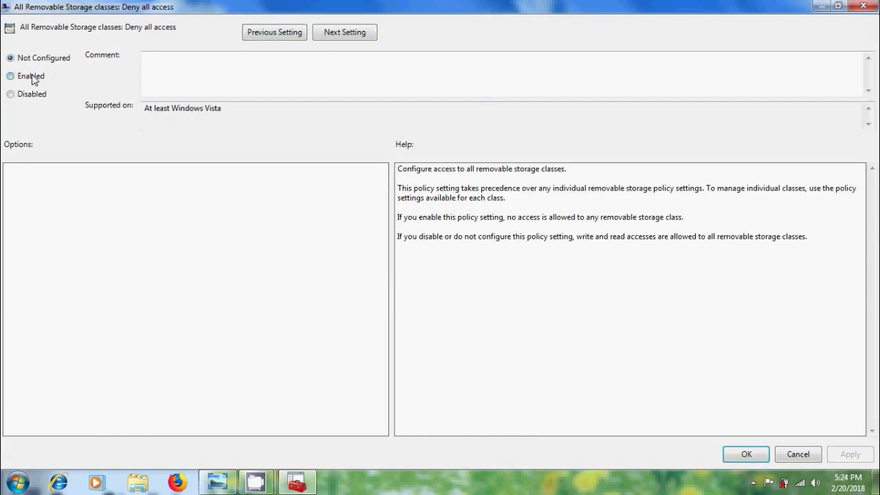
{"action": "left_click", "coordinate": [851, 455]}
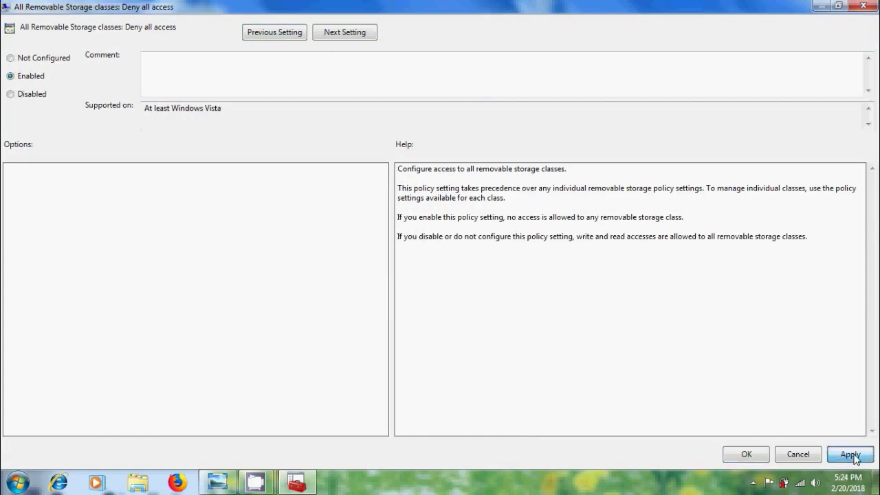
{"action": "left_click", "coordinate": [747, 455]}
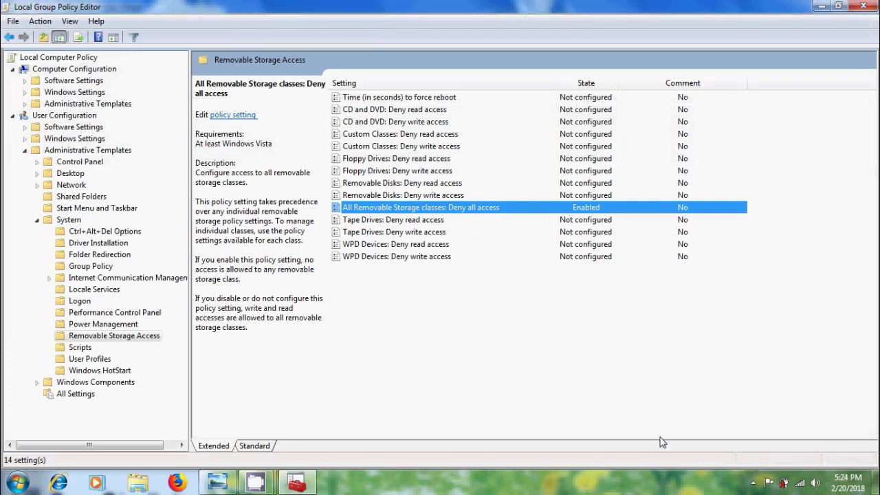
Step: Start Command Prompt as administrator from a Start search for cmd
{"action": "key", "text": "super"}
{"action": "type", "text": "cmd"}
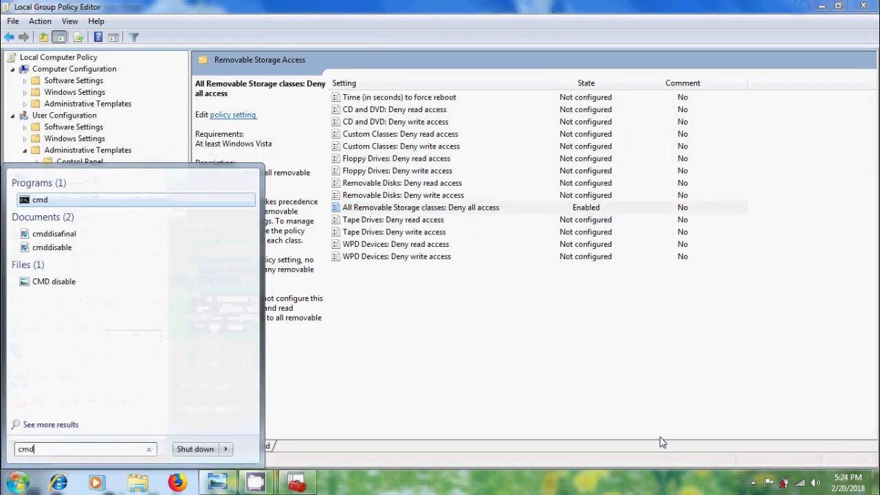
{"action": "right_click", "coordinate": [108, 198]}
{"action": "left_click", "coordinate": [142, 218]}
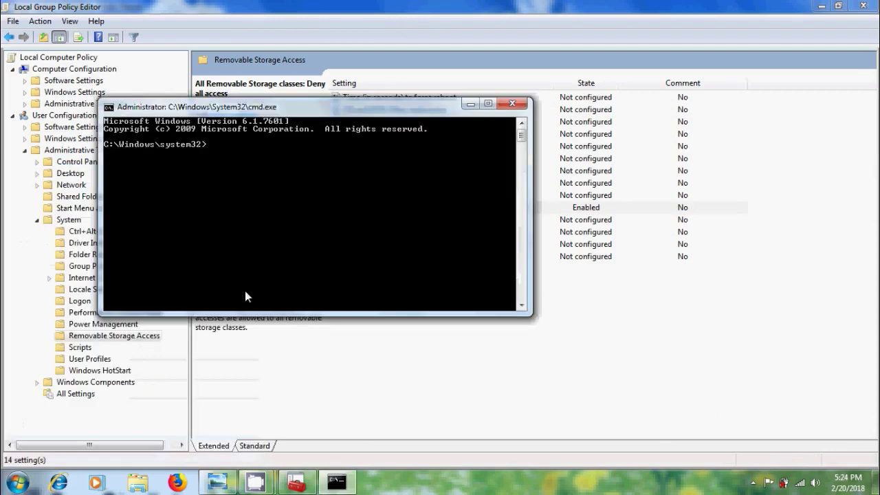
Step: Run gpupdate /force until both policies update, then exit Command Prompt
{"action": "type", "text": "gpupdate /force"}
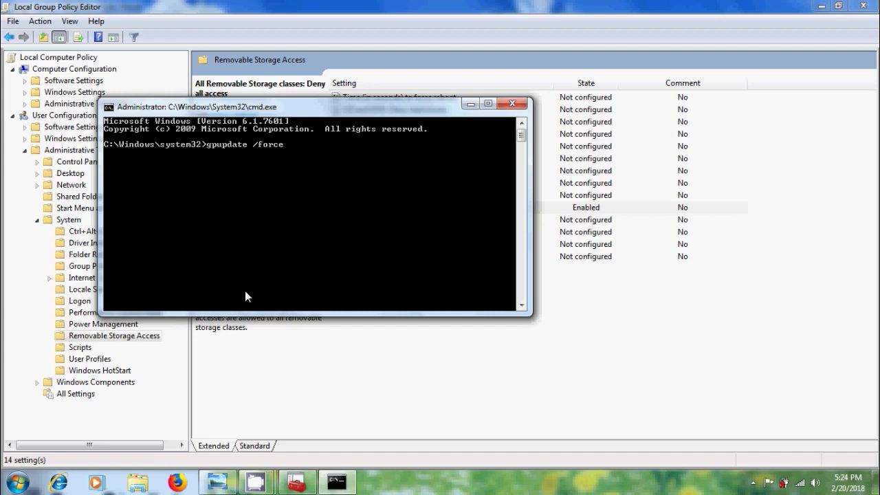
{"action": "key", "text": "Return"}
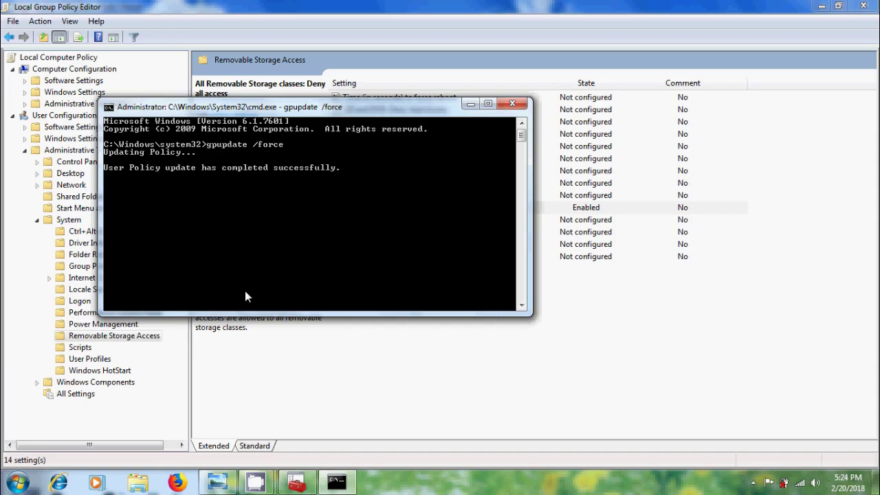
{"action": "type", "text": "e"}
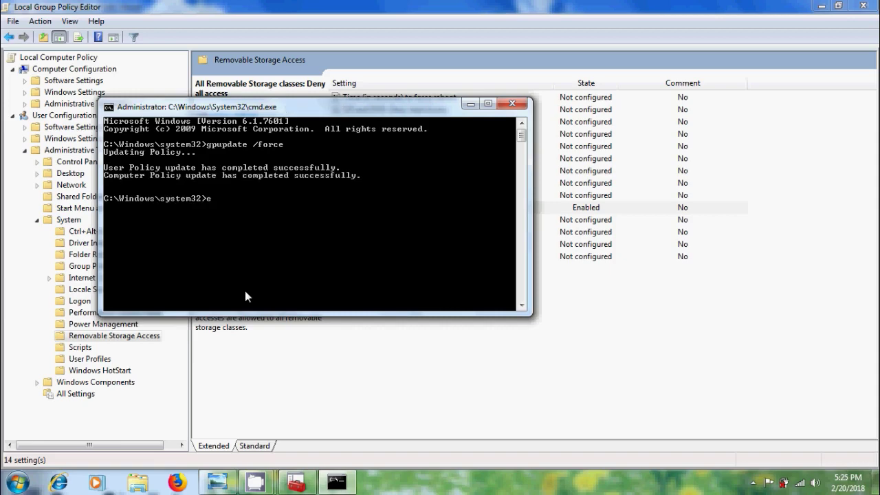
{"action": "type", "text": "xit"}
{"action": "key", "text": "Return"}
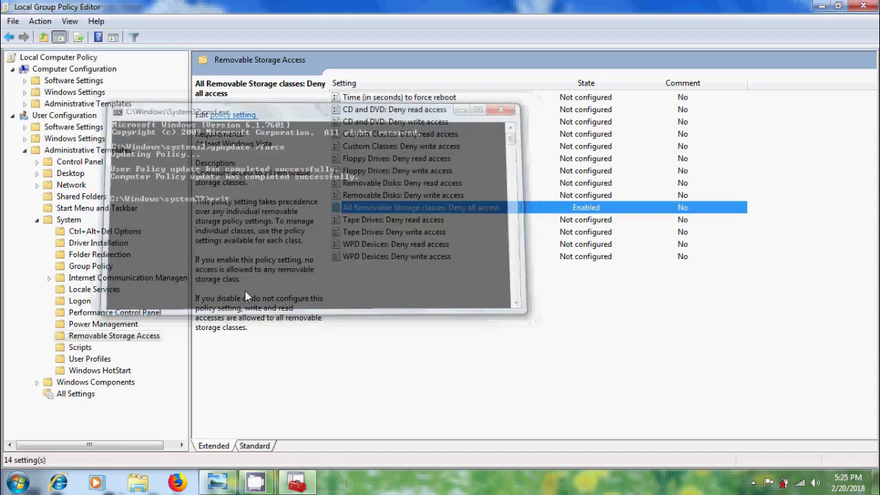
Step: In Computer, dismiss both AutoPlay prompts and confirm Removable Disk (G:) reports access denied
{"action": "left_click", "coordinate": [20, 481]}
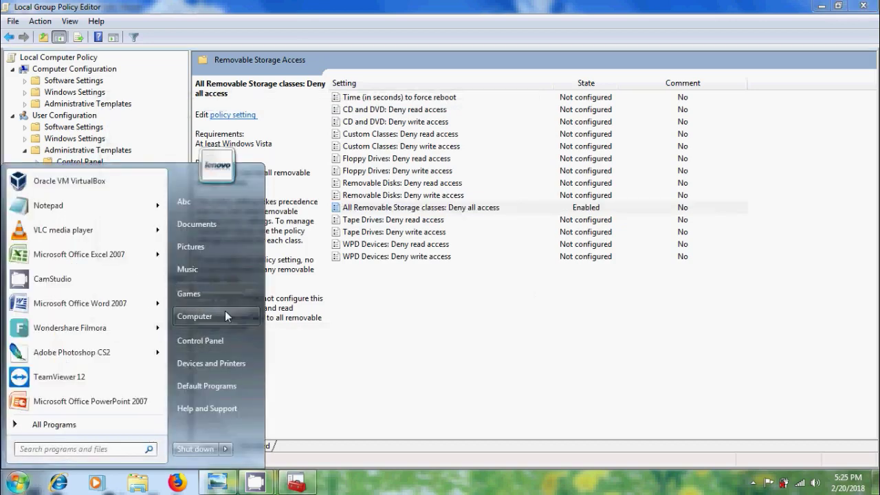
{"action": "left_click", "coordinate": [225, 316]}
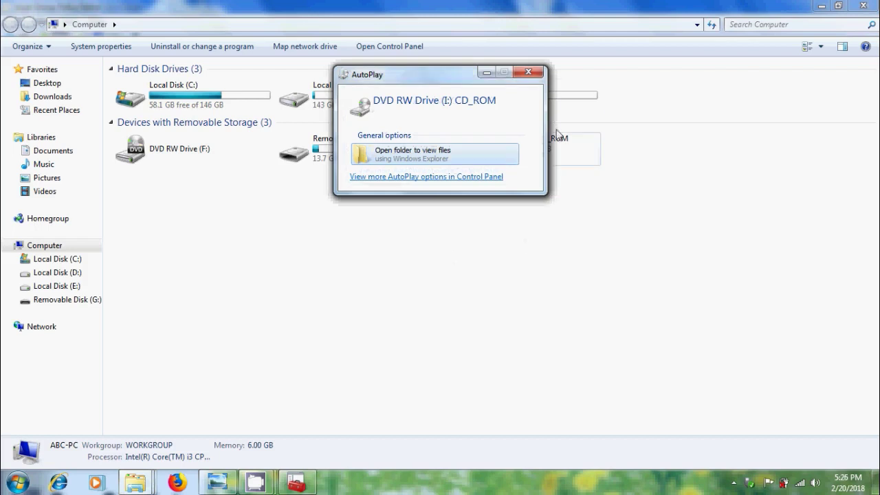
{"action": "left_click", "coordinate": [531, 72]}
{"action": "left_click", "coordinate": [531, 71]}
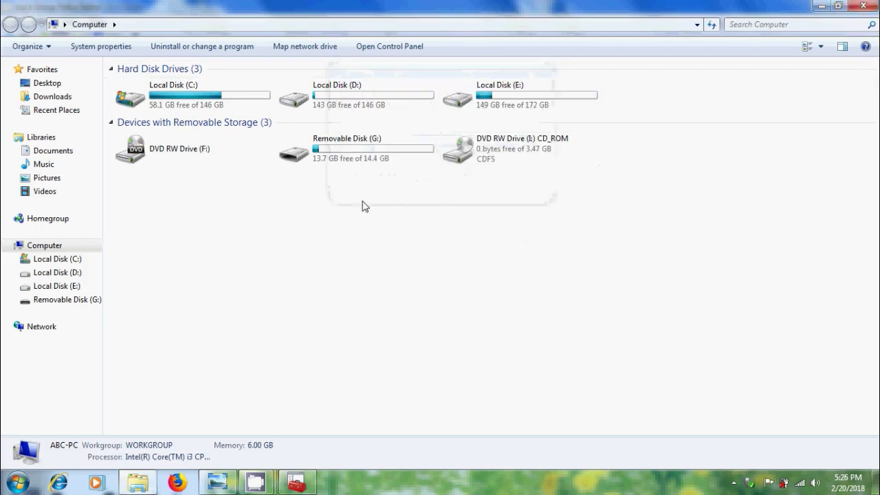
{"action": "double_click", "coordinate": [357, 162]}
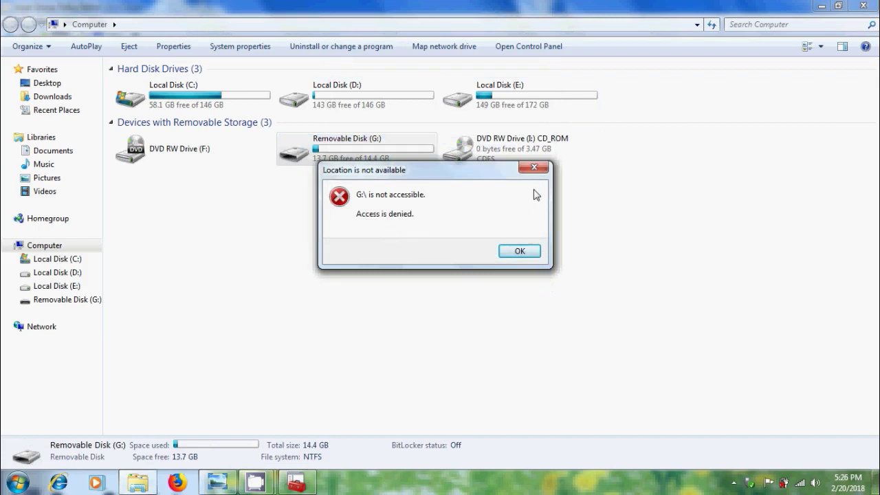
{"action": "left_click", "coordinate": [533, 168]}
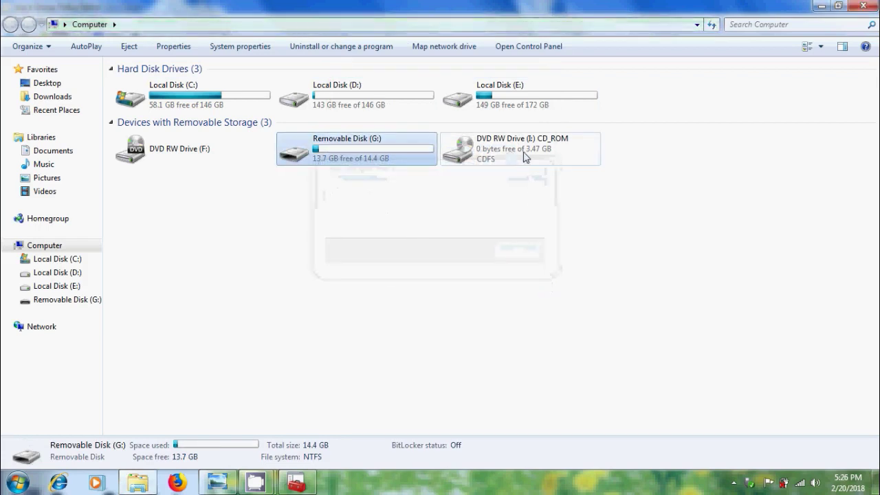
Step: Confirm DVD RW Drive (I:) also reports access denied, then return to the Group Policy Editor
{"action": "left_click", "coordinate": [523, 157]}
{"action": "right_click", "coordinate": [522, 157]}
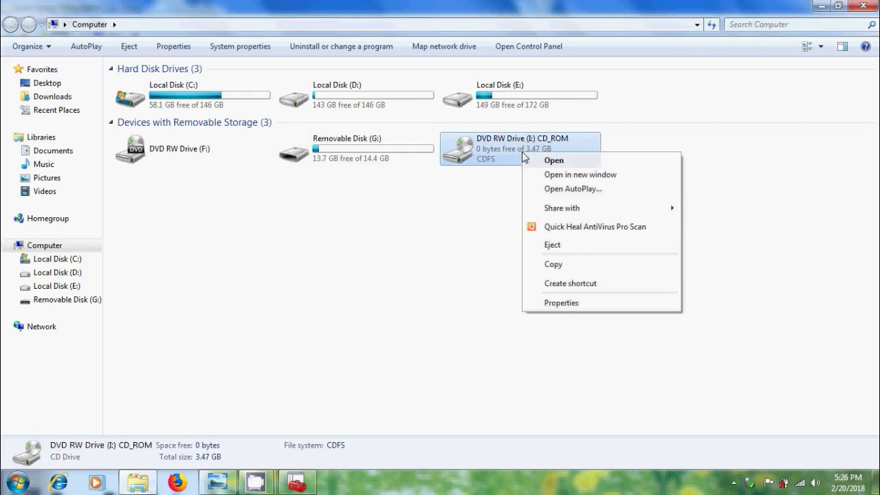
{"action": "left_click", "coordinate": [528, 161]}
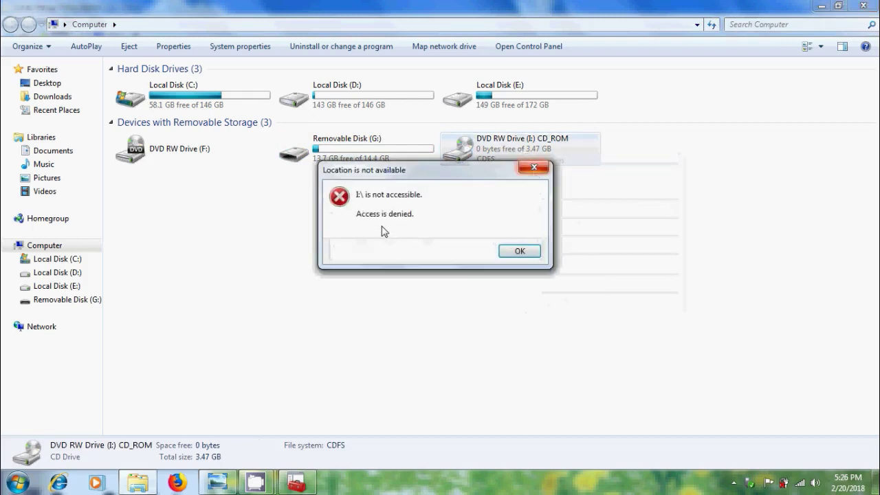
{"action": "left_click", "coordinate": [520, 252]}
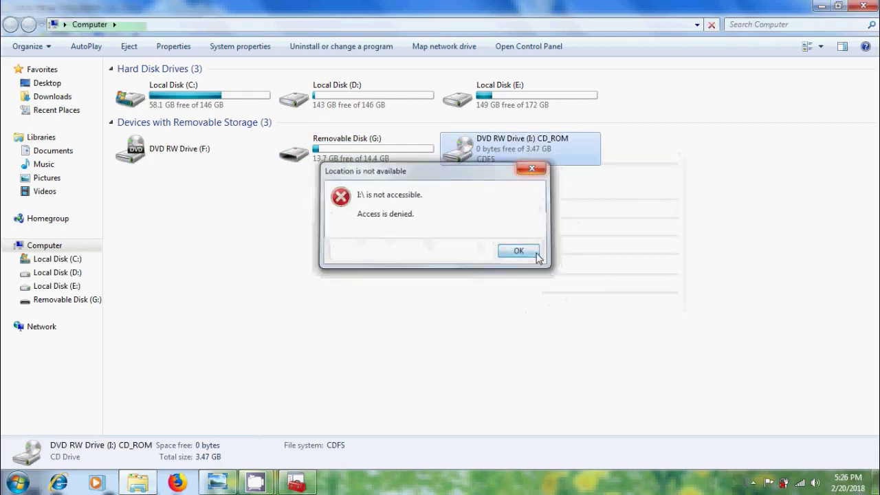
{"action": "left_click", "coordinate": [297, 483]}
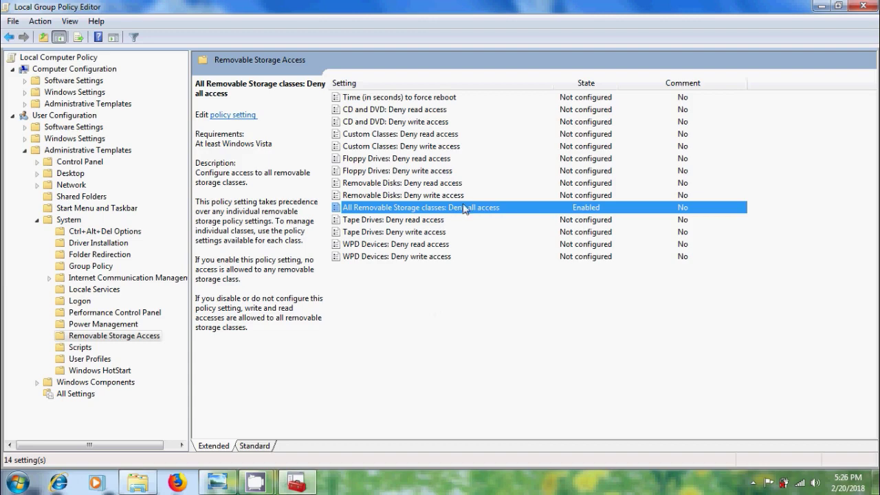
Step: Set 'All Removable Storage classes: Deny all access' back to Not Configured and close the editor
{"action": "double_click", "coordinate": [446, 210]}
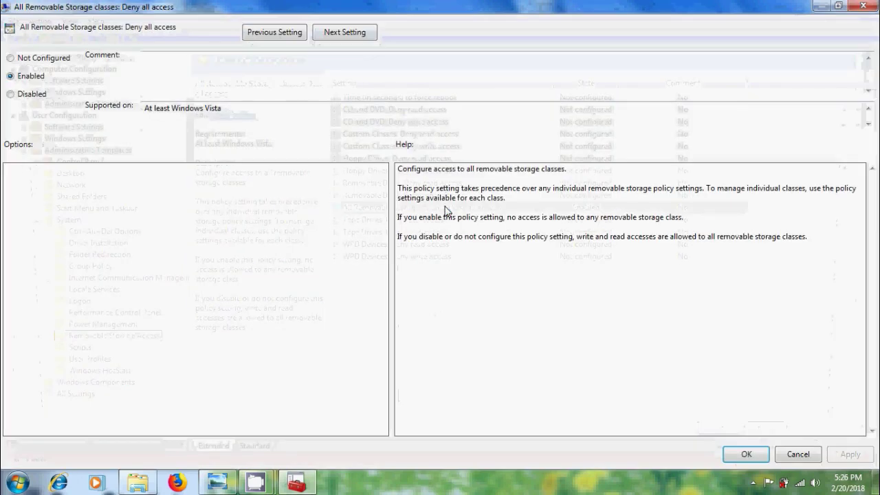
{"action": "left_click", "coordinate": [51, 60]}
{"action": "left_click", "coordinate": [851, 455]}
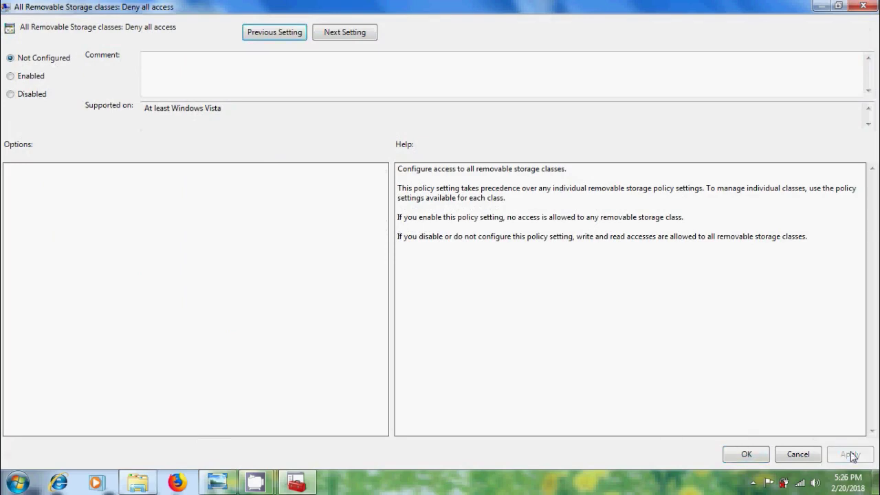
{"action": "left_click", "coordinate": [745, 456]}
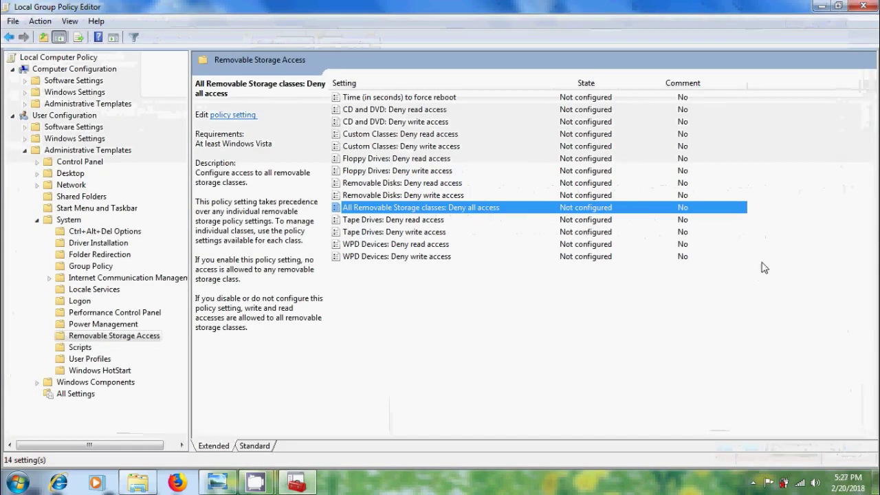
{"action": "left_click", "coordinate": [865, 8]}
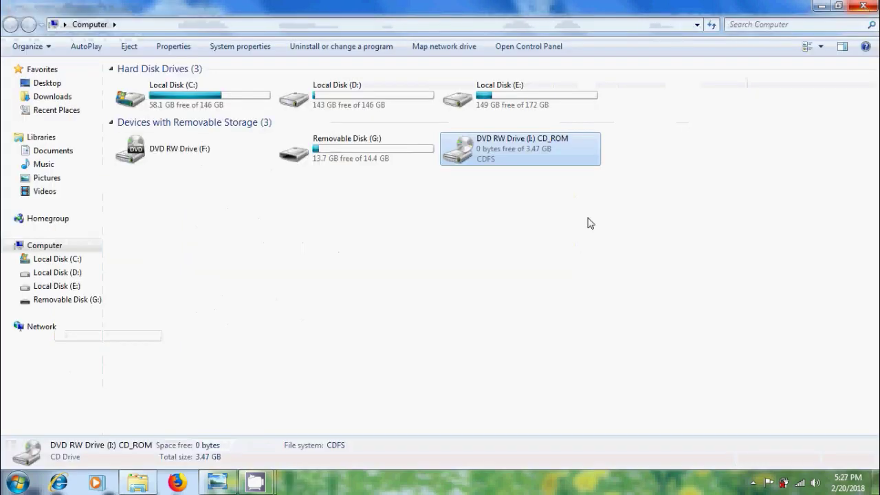
Step: Start Command Prompt as administrator from a Start search for cmd
{"action": "left_click", "coordinate": [13, 486]}
{"action": "type", "text": "cmd"}
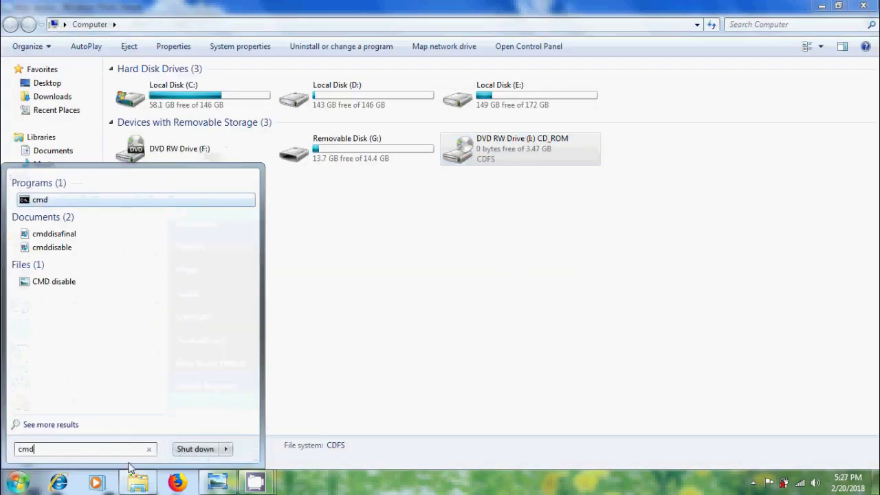
{"action": "right_click", "coordinate": [120, 199]}
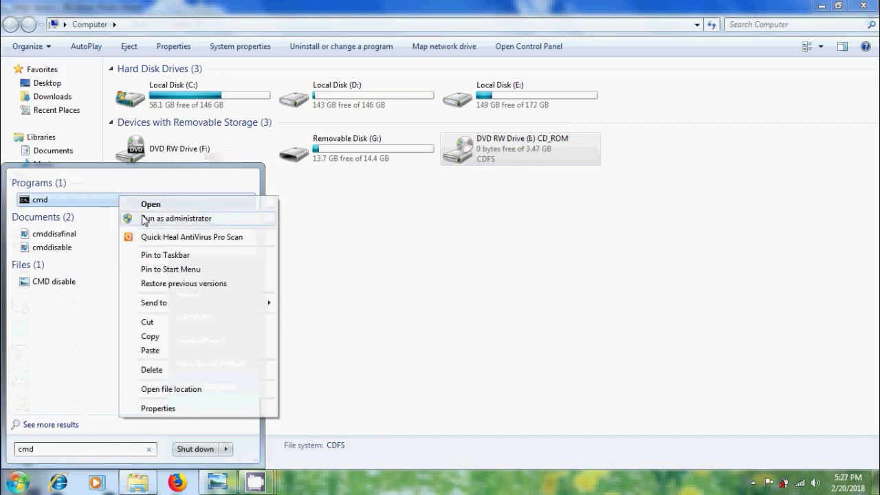
{"action": "left_click", "coordinate": [144, 219]}
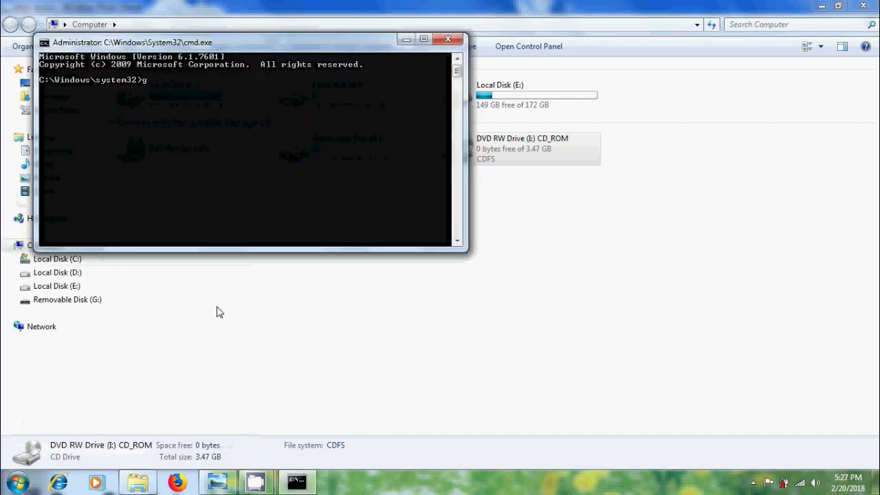
Step: Rerun gpupdate /force until both policies update, then exit Command Prompt
{"action": "type", "text": "gpupdate /force"}
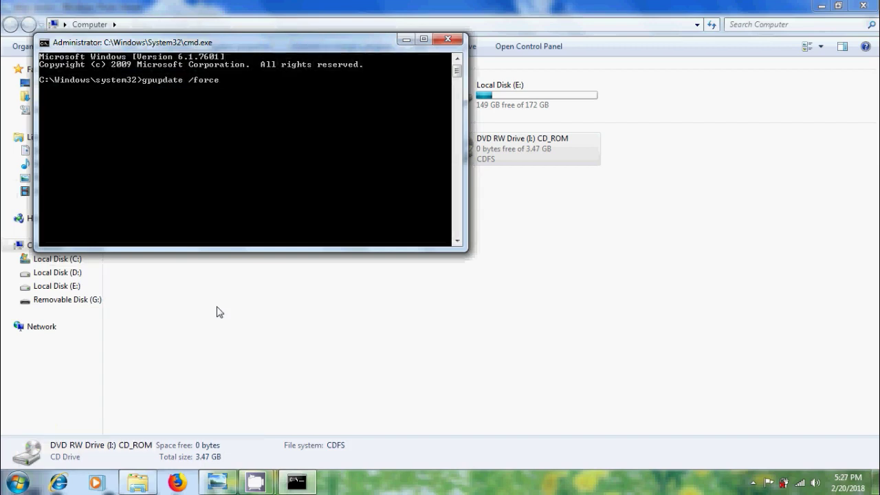
{"action": "key", "text": "Return"}
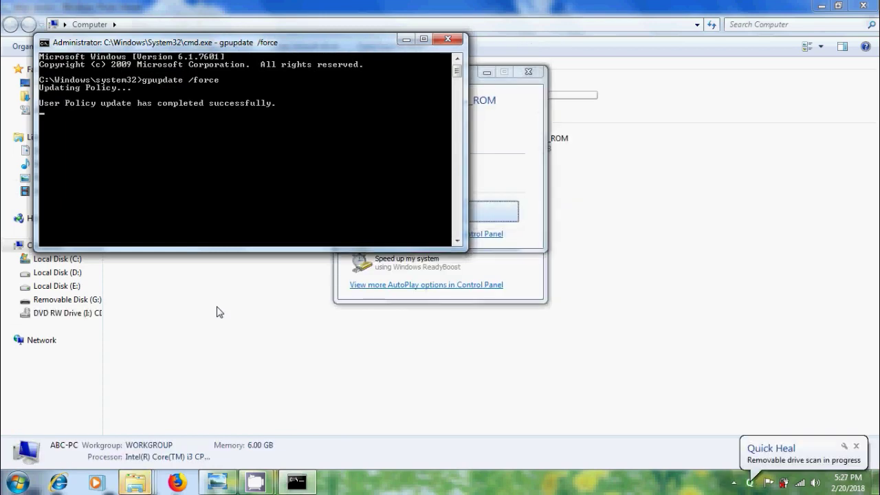
{"action": "type", "text": "exit"}
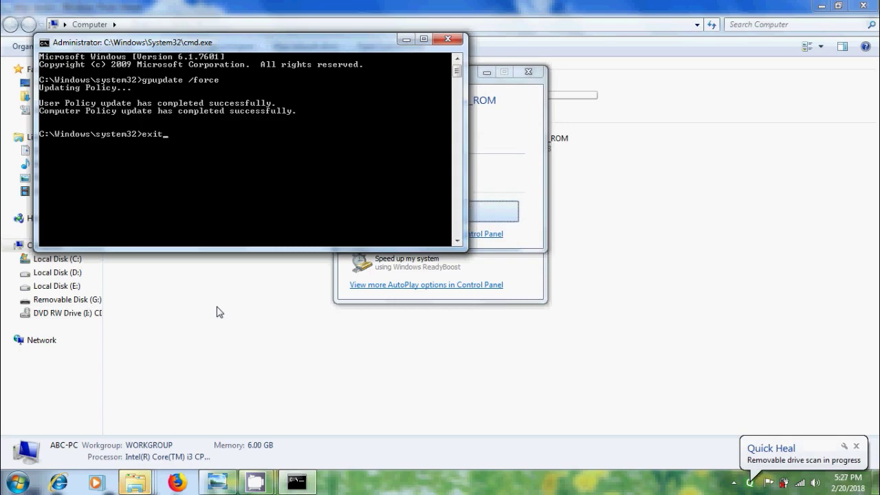
{"action": "key", "text": "Return"}
Step: Dismiss AutoPlay and confirm Removable Disk (G:) now opens and lists its files
{"action": "left_click", "coordinate": [530, 80]}
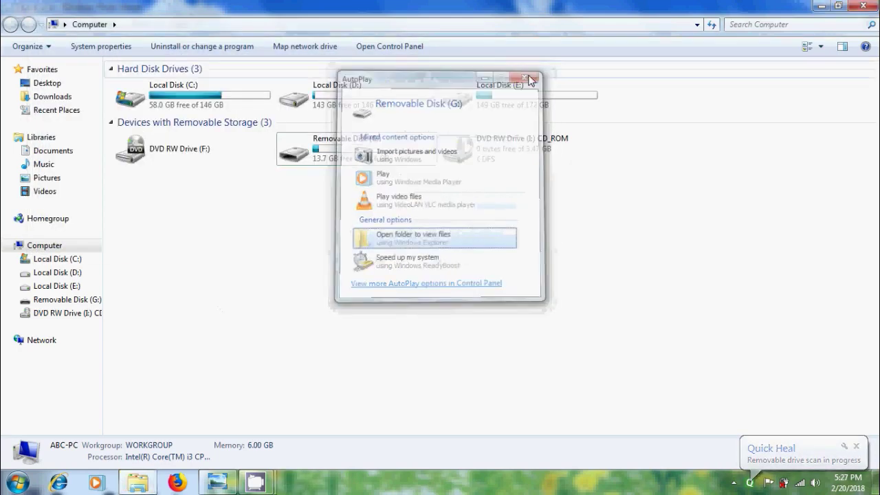
{"action": "double_click", "coordinate": [369, 157]}
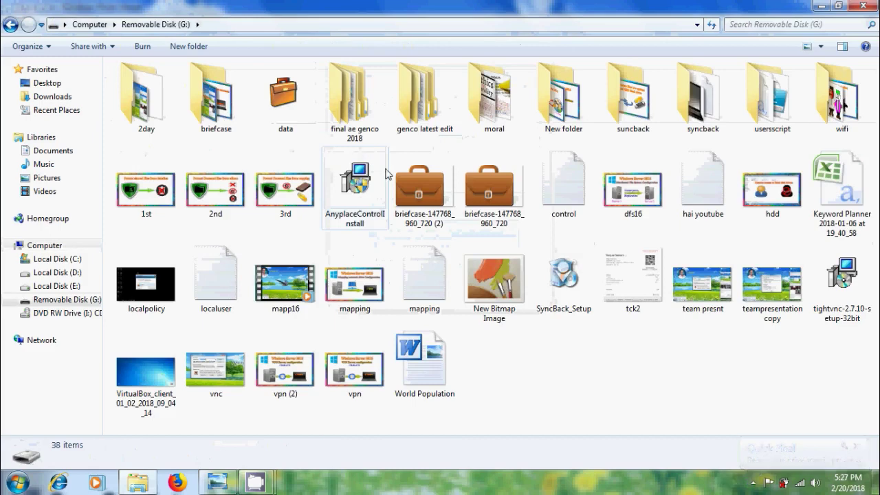
{"action": "left_click", "coordinate": [9, 25]}
Step: Confirm DVD RW Drive (I:) now opens, then bring back the deny access picture
{"action": "left_click", "coordinate": [520, 156]}
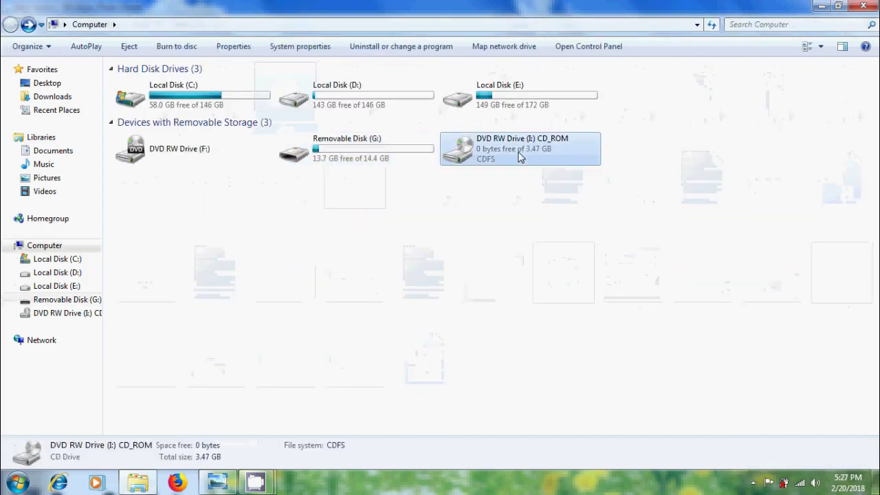
{"action": "right_click", "coordinate": [520, 157]}
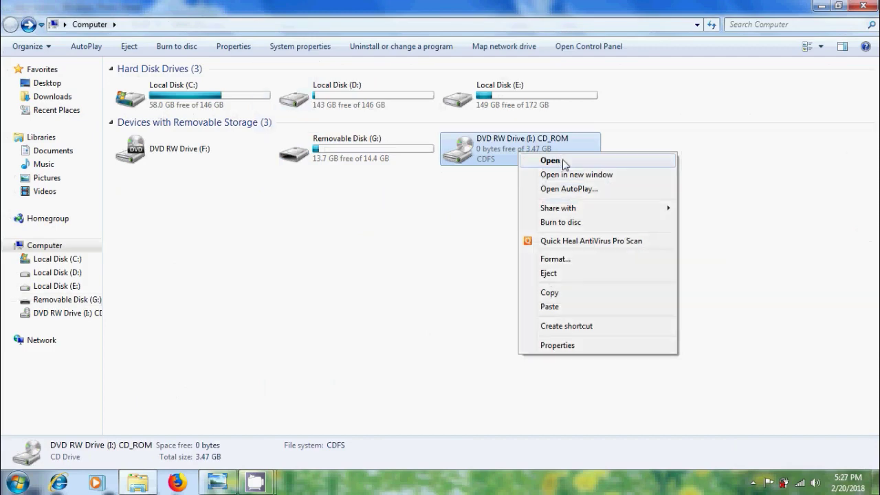
{"action": "left_click", "coordinate": [550, 161]}
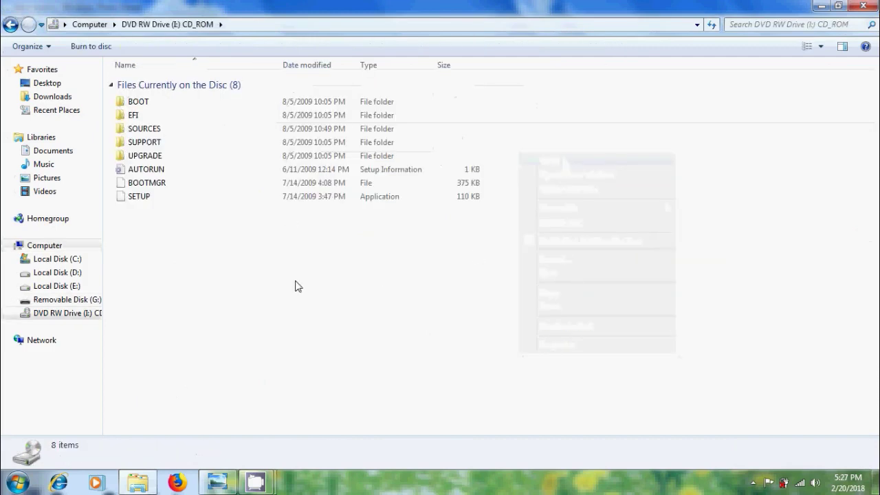
{"action": "left_click", "coordinate": [9, 26]}
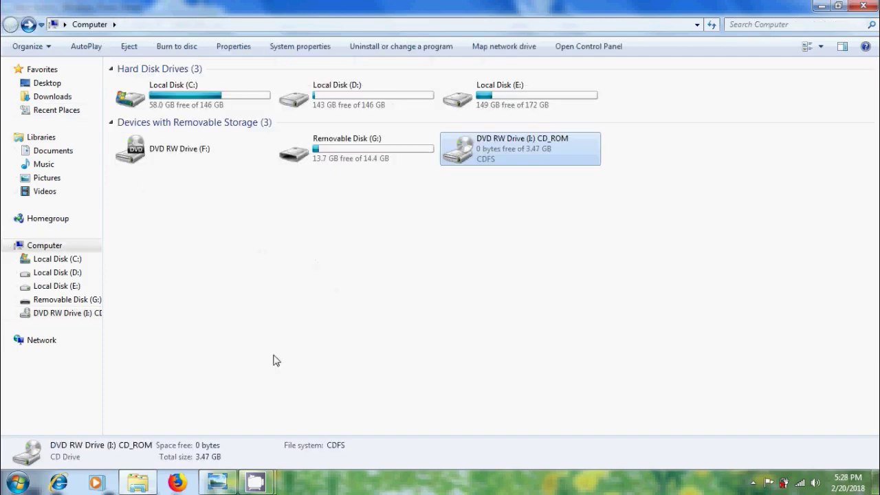
{"action": "left_click", "coordinate": [234, 481]}
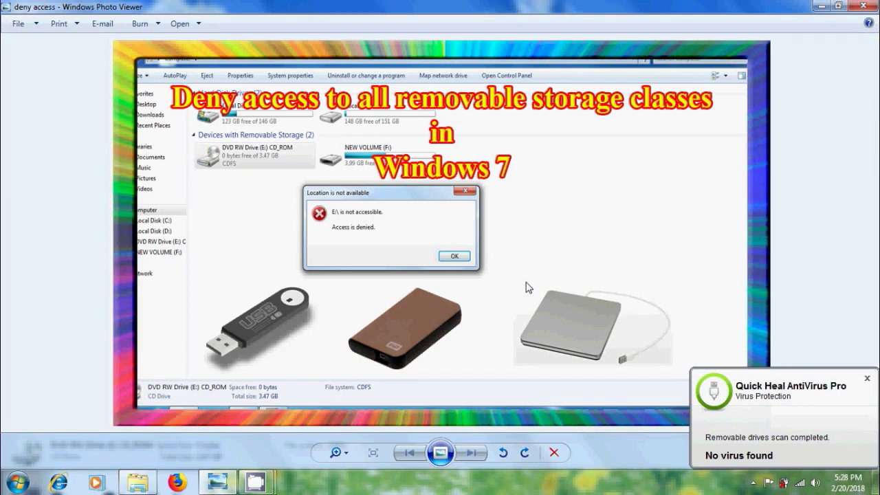
Step: Minimize the Windows Photo Viewer window showing the deny access picture to reveal the desktop
{"action": "left_click", "coordinate": [818, 6]}
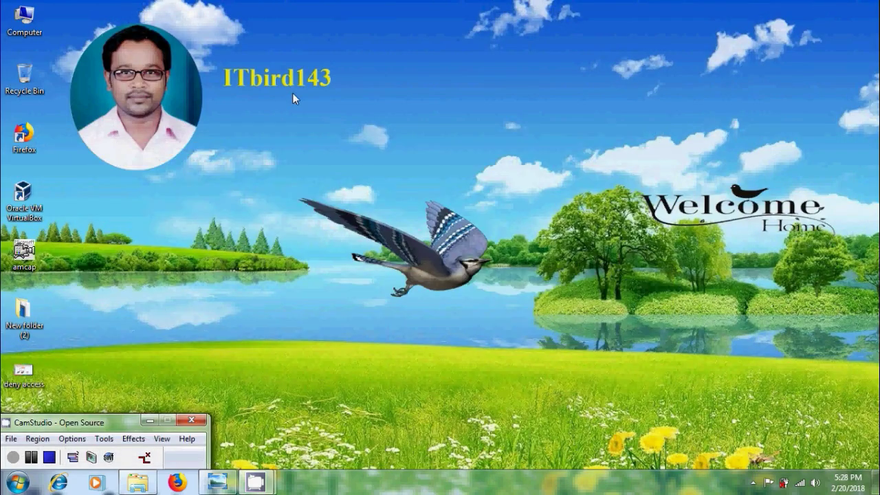